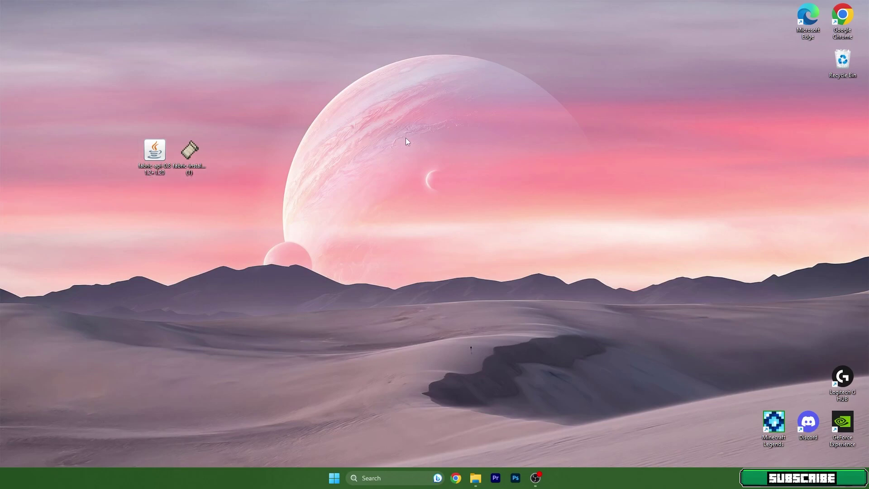
{"action": "left_click_drag", "start_coordinate": [136, 110], "coordinate": [215, 205]}
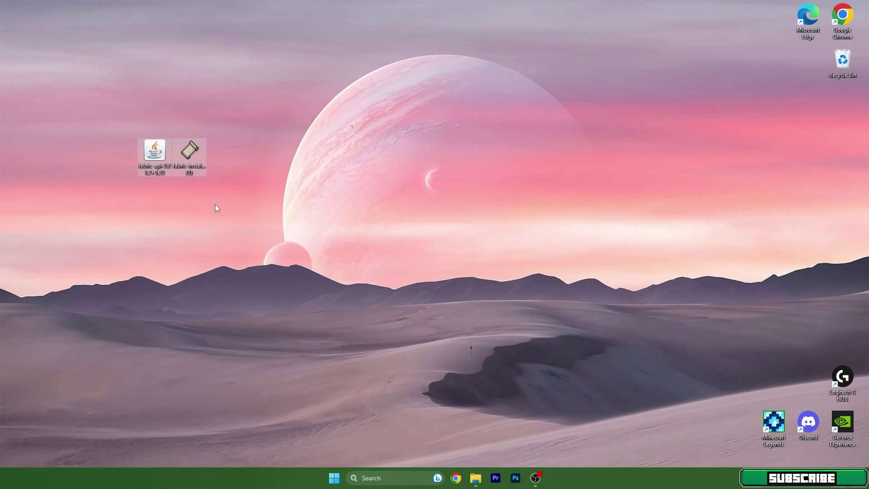
{"action": "left_click", "coordinate": [230, 205]}
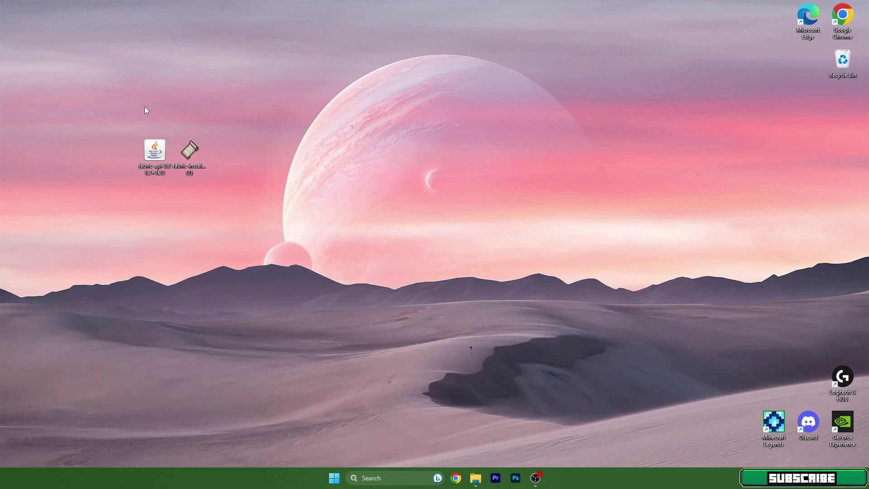
{"action": "left_click_drag", "start_coordinate": [145, 110], "coordinate": [246, 223]}
{"action": "left_click", "coordinate": [162, 188]}
Step: Open the %appdata% location and go to the mods folder inside .minecraft
{"action": "left_click", "coordinate": [378, 480]}
{"action": "type", "text": "%"}
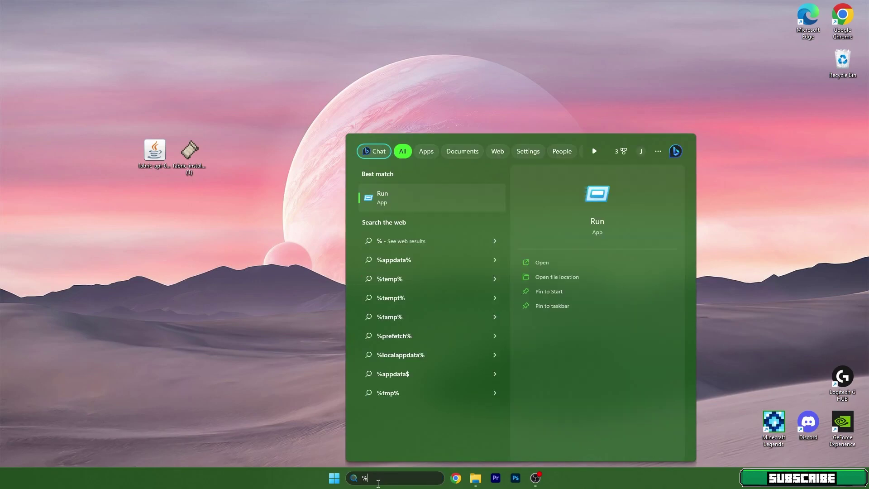
{"action": "type", "text": "appdata%"}
{"action": "key", "text": "Return"}
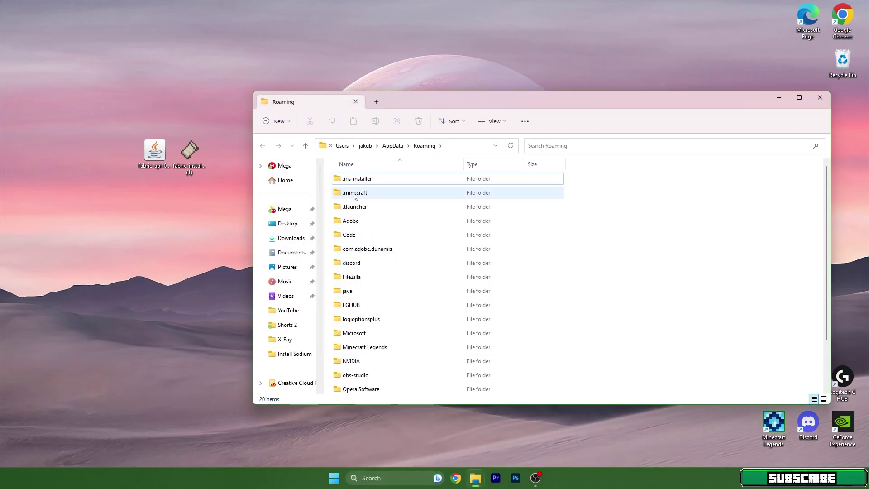
{"action": "left_click", "coordinate": [355, 194]}
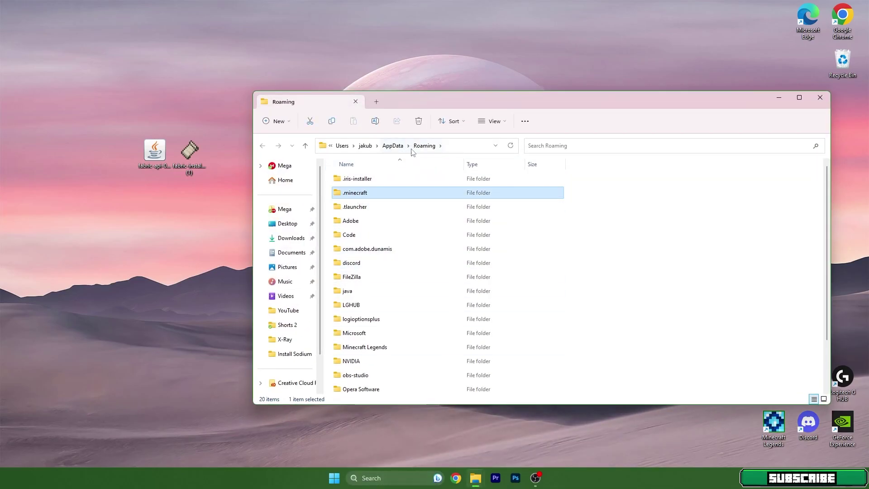
{"action": "double_click", "coordinate": [365, 196]}
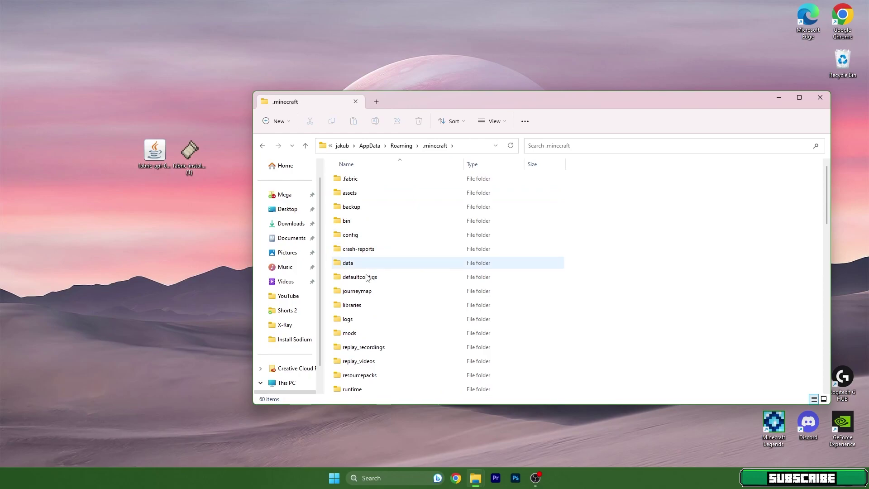
{"action": "double_click", "coordinate": [358, 335]}
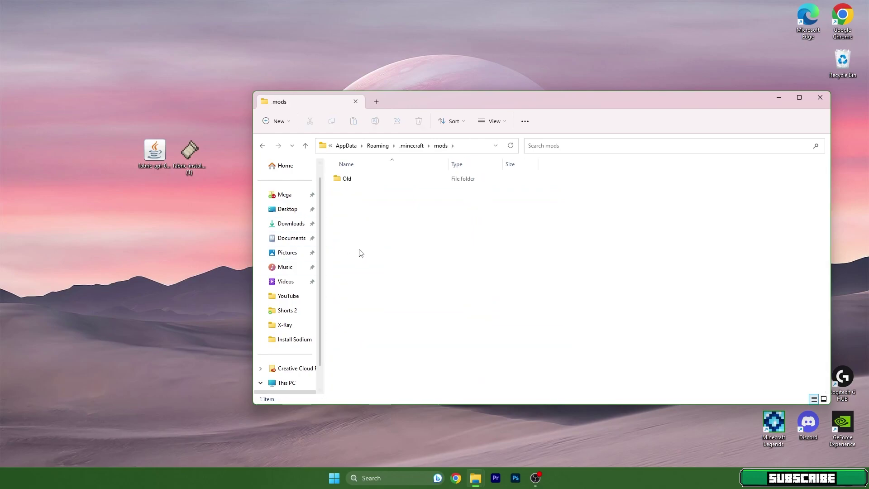
Step: Move the fabric-api-0.81.2+1.20 file from the desktop into the .minecraft mods folder
{"action": "left_click", "coordinate": [141, 153]}
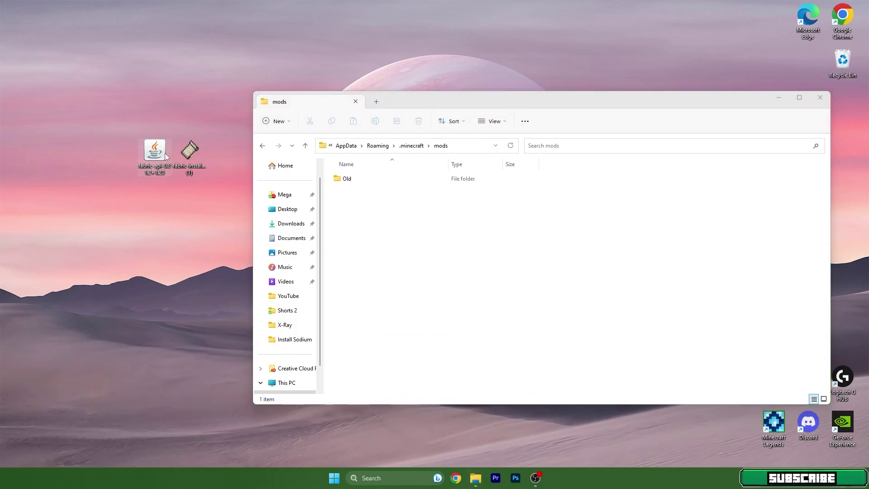
{"action": "left_click_drag", "start_coordinate": [163, 158], "coordinate": [378, 224]}
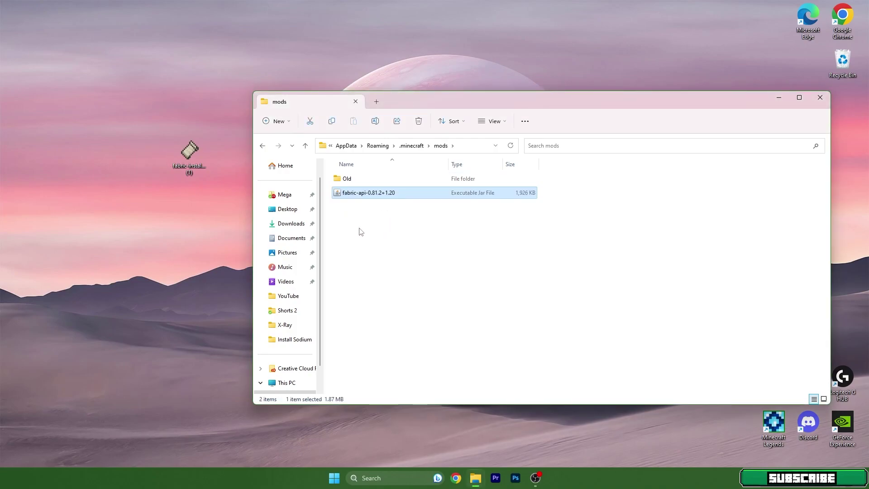
{"action": "left_click", "coordinate": [361, 232]}
Step: Return to the .minecraft folder and open its versions folder
{"action": "left_click", "coordinate": [263, 145]}
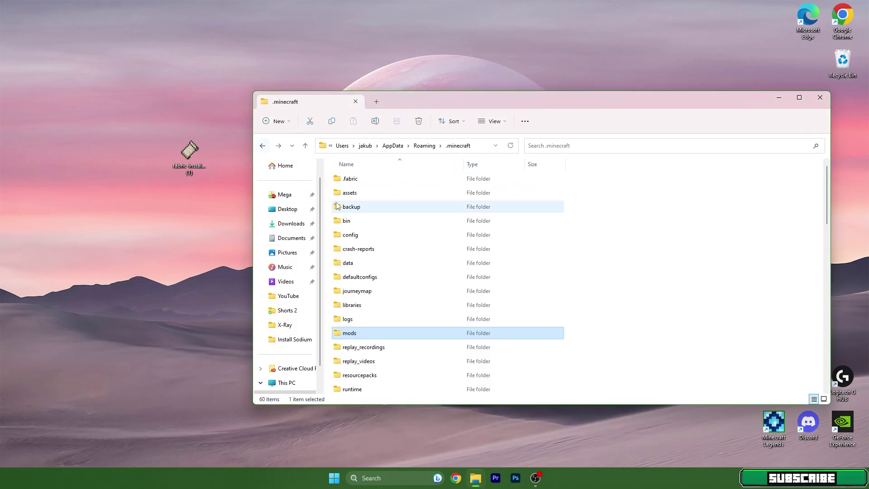
{"action": "scroll", "coordinate": [371, 272], "scroll_direction": "down", "scroll_amount": 4}
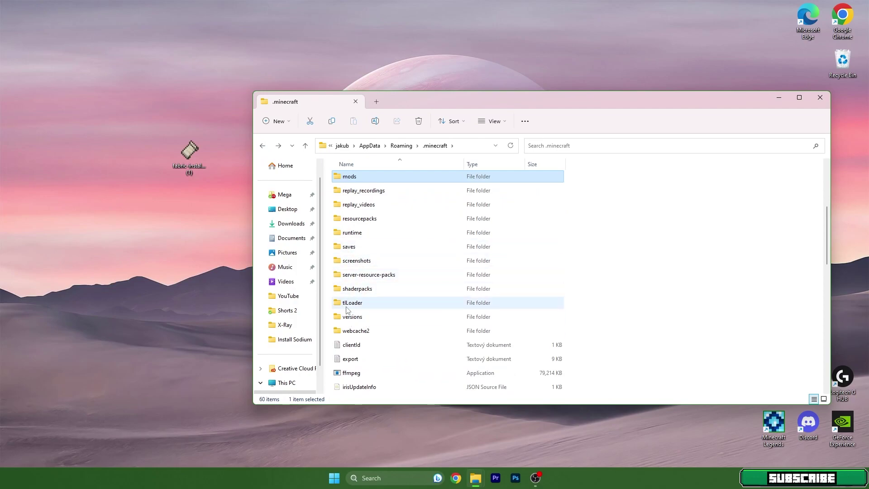
{"action": "double_click", "coordinate": [362, 317]}
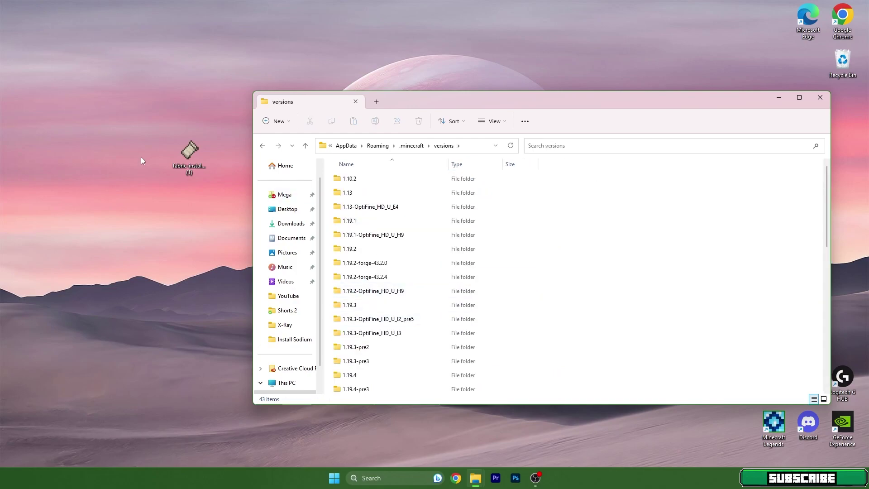
Step: Run the Fabric installer from the desktop and enable snapshots to target Minecraft version 1.20-pre4
{"action": "left_click", "coordinate": [186, 155]}
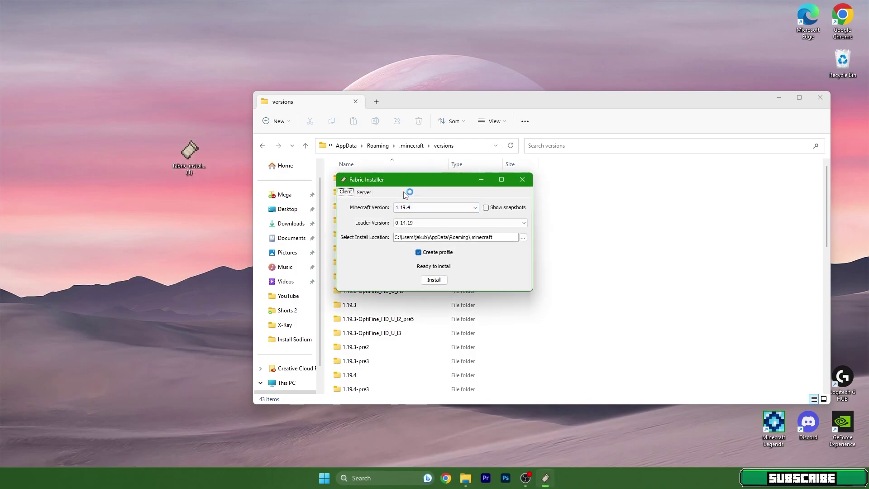
{"action": "left_click", "coordinate": [498, 212]}
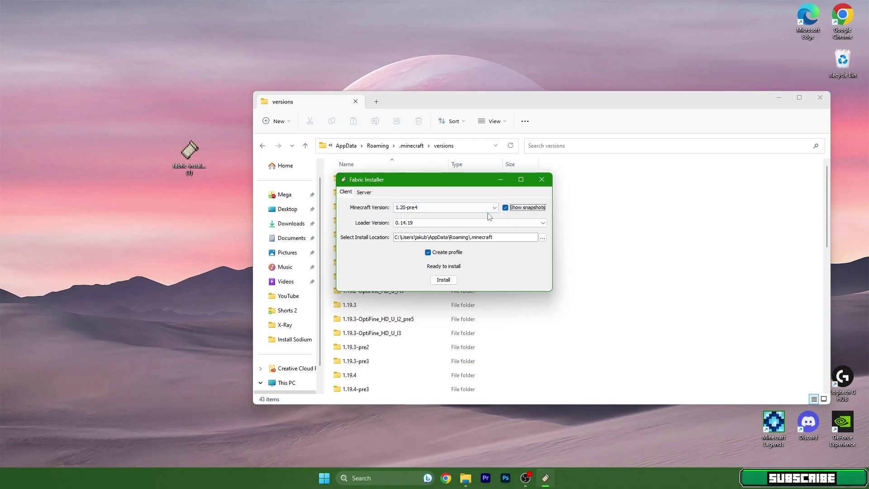
{"action": "key", "text": "space"}
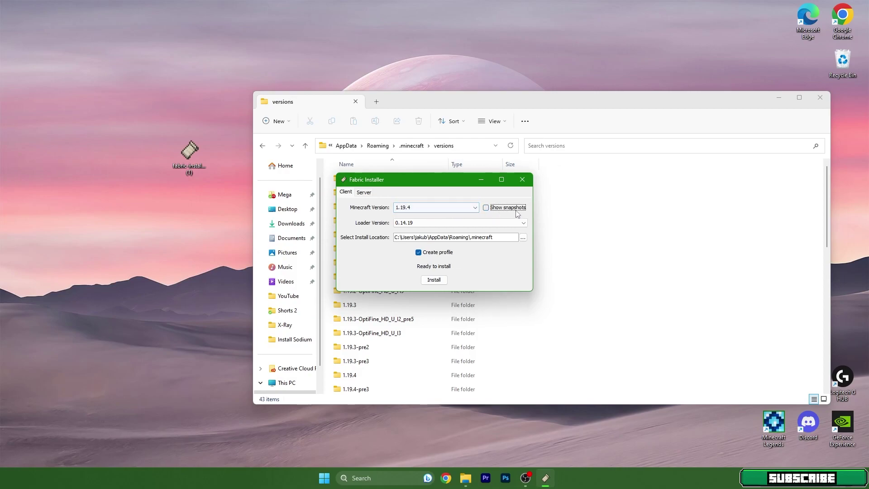
{"action": "left_click", "coordinate": [408, 208]}
{"action": "left_click", "coordinate": [411, 210]}
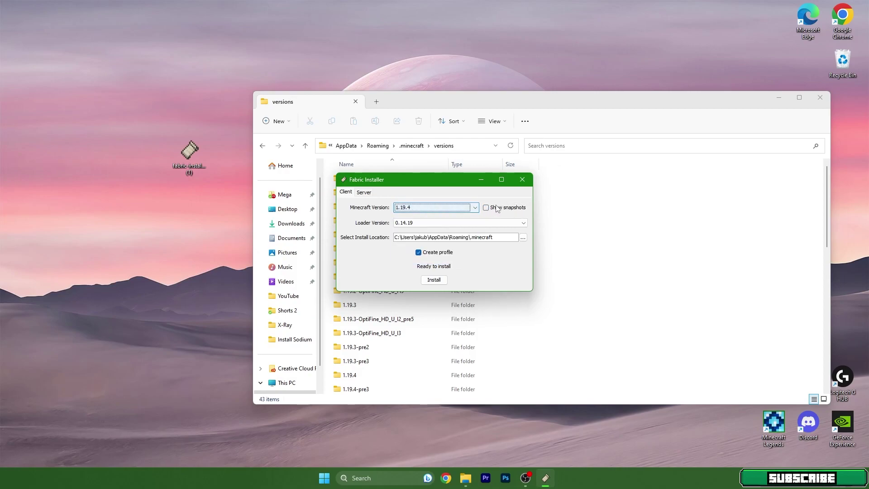
{"action": "key", "text": "space"}
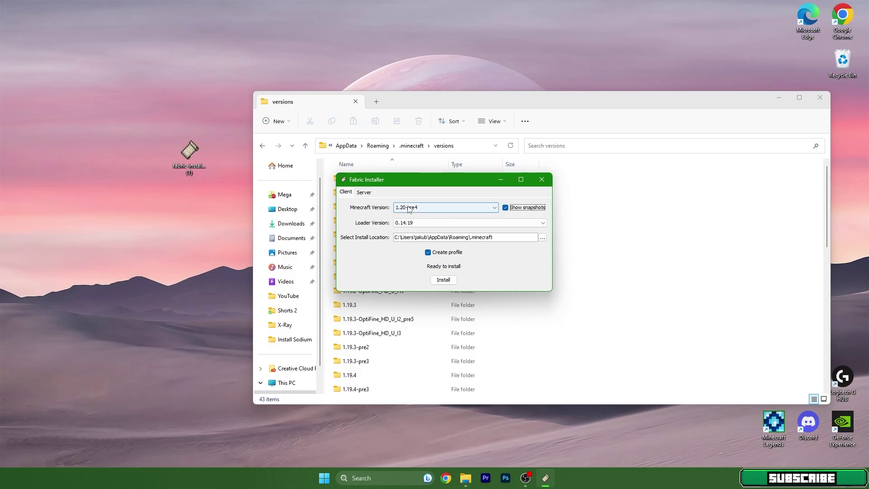
Step: Install Fabric loader 0.14.19 for Minecraft 1.20-pre4 with a profile, and close the installer
{"action": "left_click", "coordinate": [443, 279]}
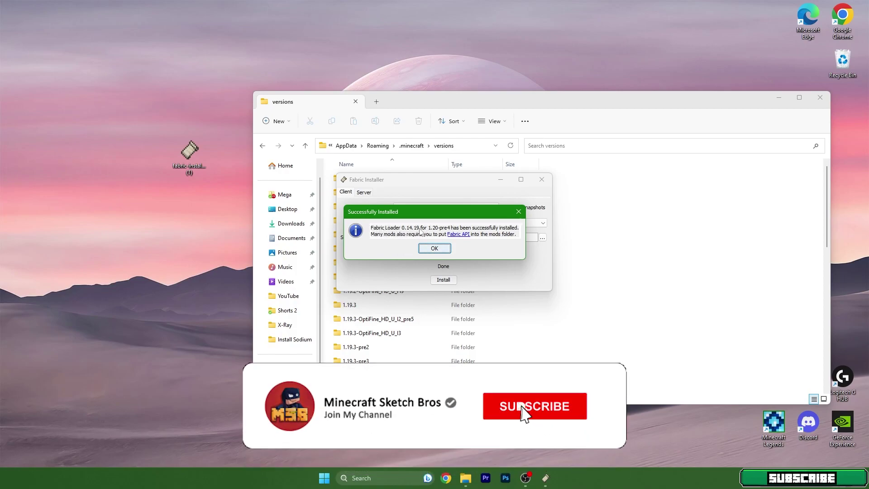
{"action": "left_click", "coordinate": [434, 248]}
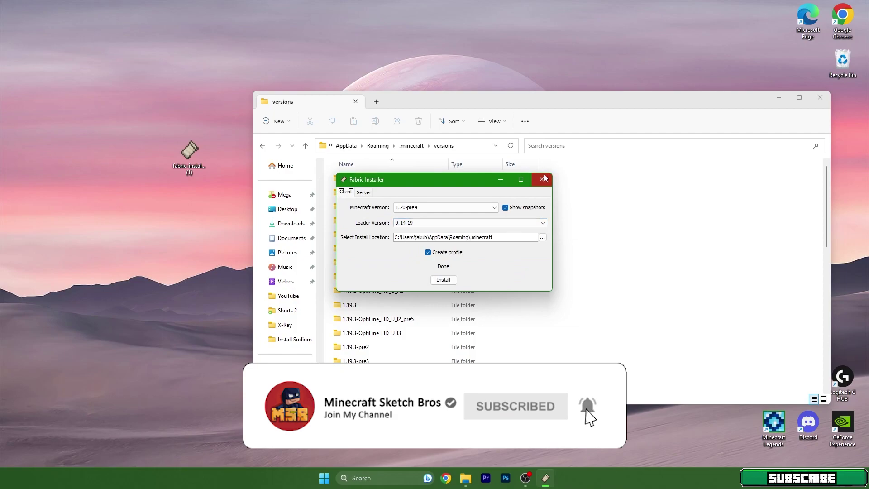
{"action": "left_click", "coordinate": [542, 179]}
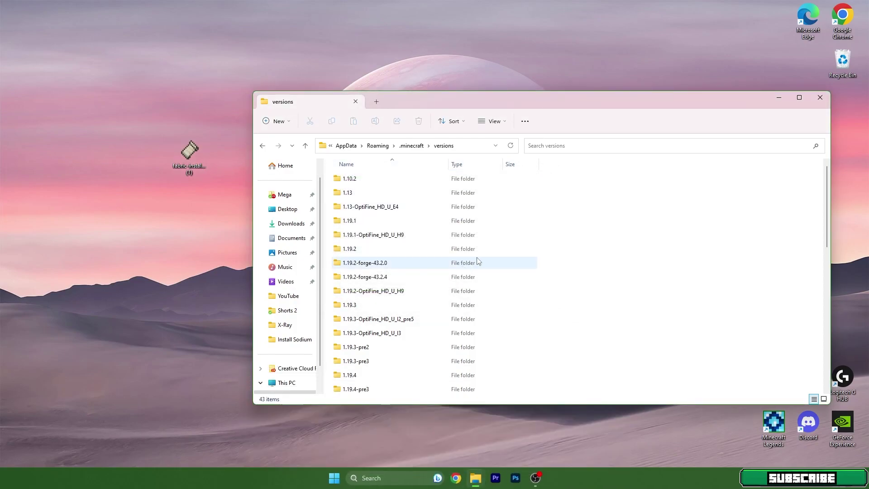
Step: Check the versions folder for fabric-loader-0.14.19-1.20-pre4 and close File Explorer
{"action": "scroll", "coordinate": [477, 258], "scroll_direction": "down", "scroll_amount": 7}
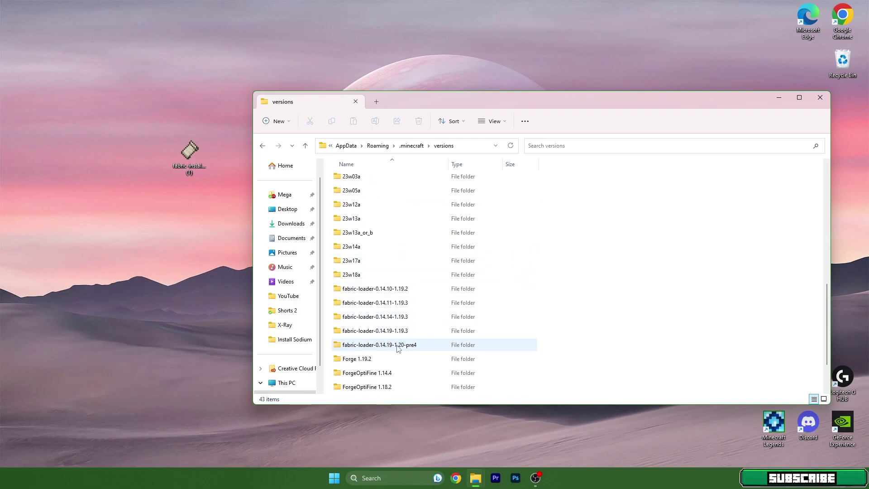
{"action": "scroll", "coordinate": [356, 324], "scroll_direction": "down", "scroll_amount": 1}
{"action": "left_click", "coordinate": [356, 304]}
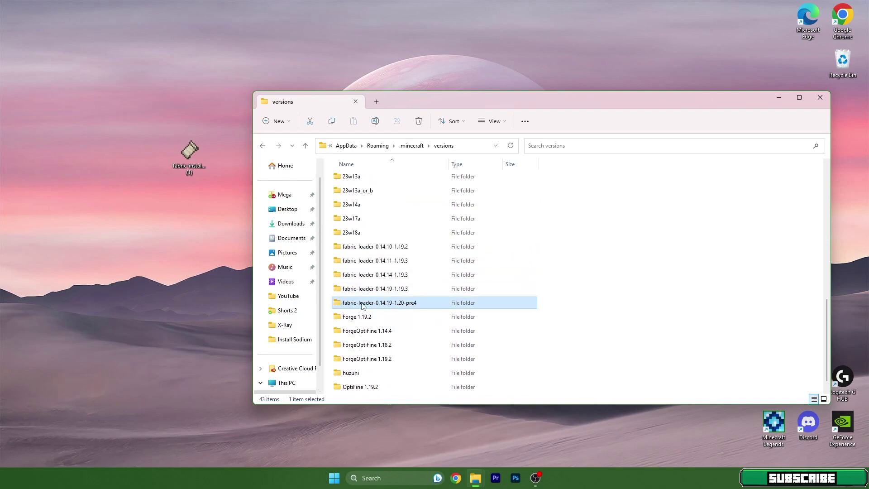
{"action": "left_click", "coordinate": [817, 97]}
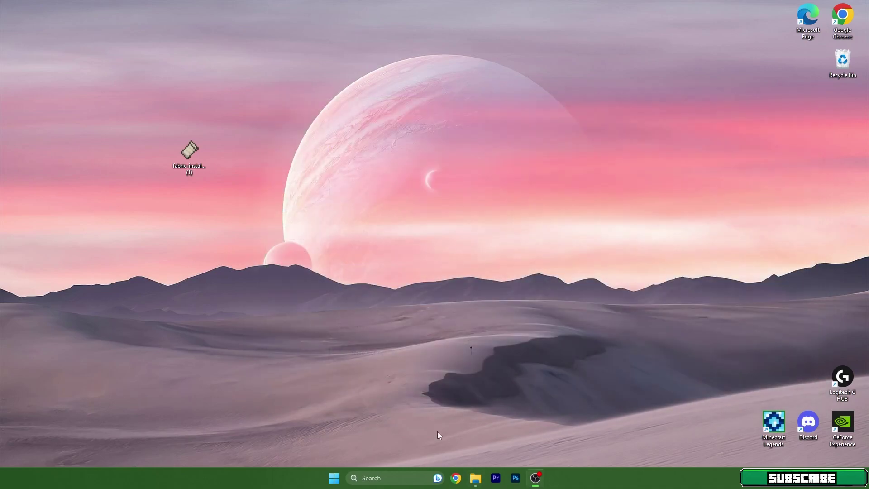
Step: Open the Minecraft Launcher and select the fabric-loader-1.20-pre4 installation for Java Edition
{"action": "left_click", "coordinate": [394, 474]}
{"action": "left_click", "coordinate": [401, 197]}
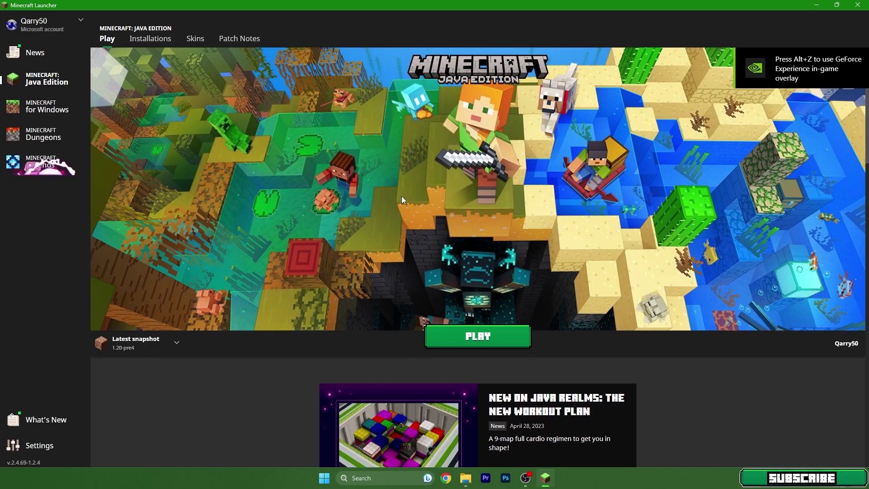
{"action": "left_click", "coordinate": [145, 339]}
{"action": "left_click", "coordinate": [176, 233]}
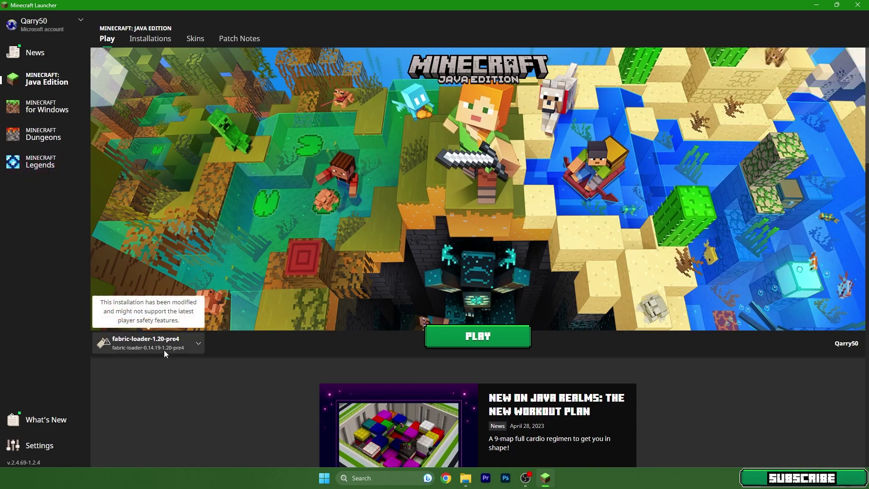
Step: Launch the modded game, maximize its window and load an existing singleplayer world
{"action": "left_click", "coordinate": [439, 339]}
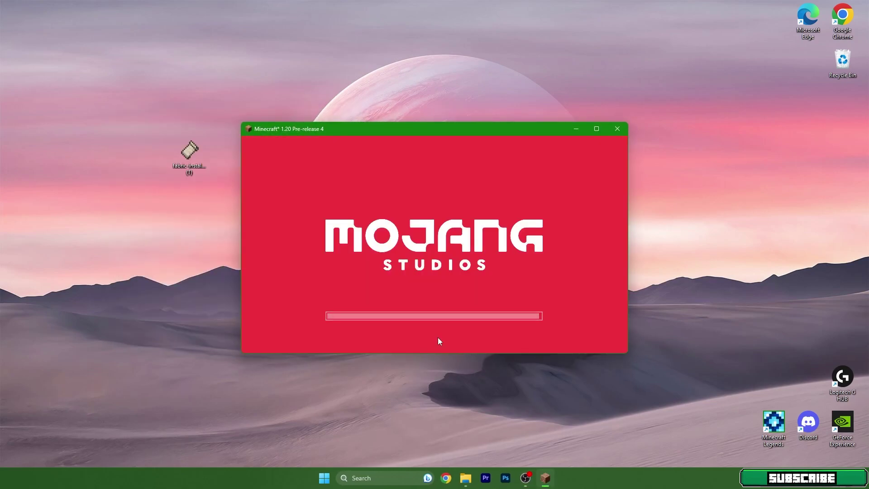
{"action": "left_click", "coordinate": [596, 129]}
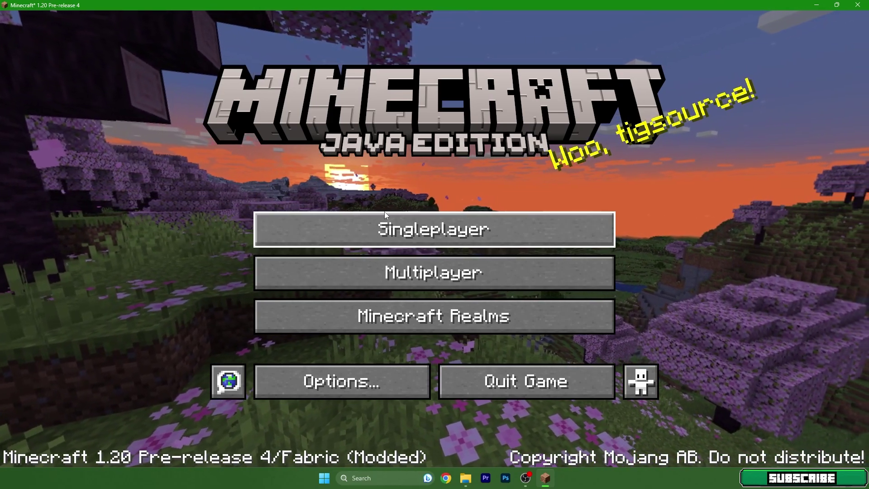
{"action": "left_click", "coordinate": [384, 213]}
{"action": "double_click", "coordinate": [344, 245]}
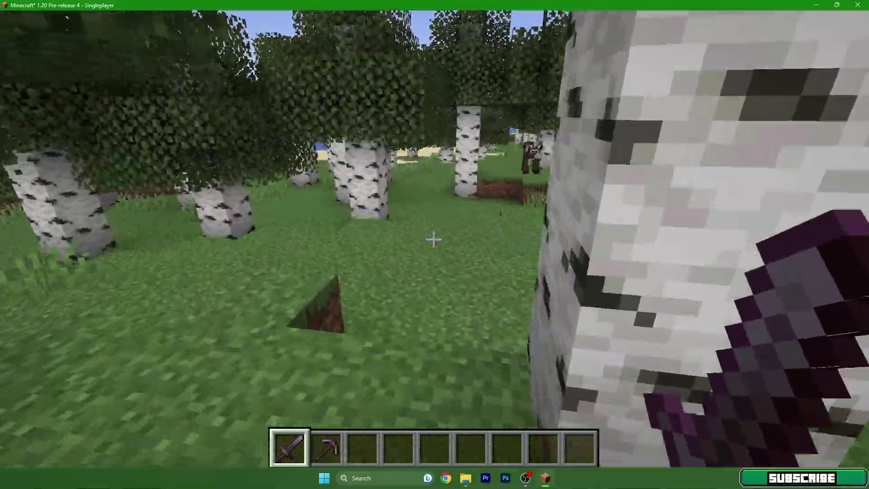
Step: Walk forward through the birch forest and briefly view the inventory
{"action": "key", "text": "w"}
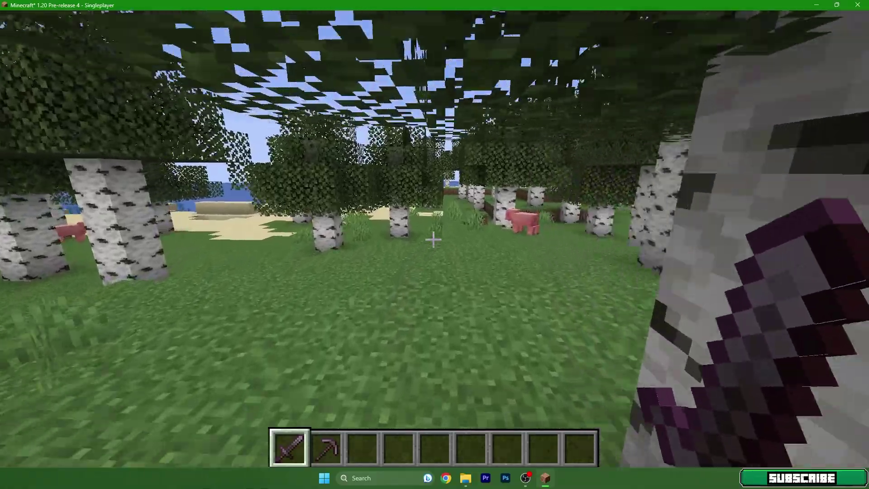
{"action": "key", "text": "e"}
{"action": "key", "text": "e"}
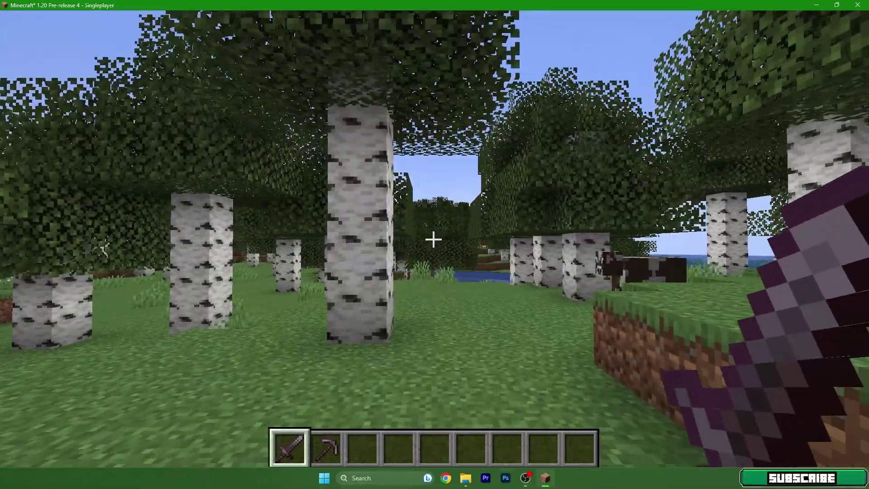
Step: Check the Fabric loader and renderer details in the debug overlay, hide it and walk on
{"action": "key", "text": "F3"}
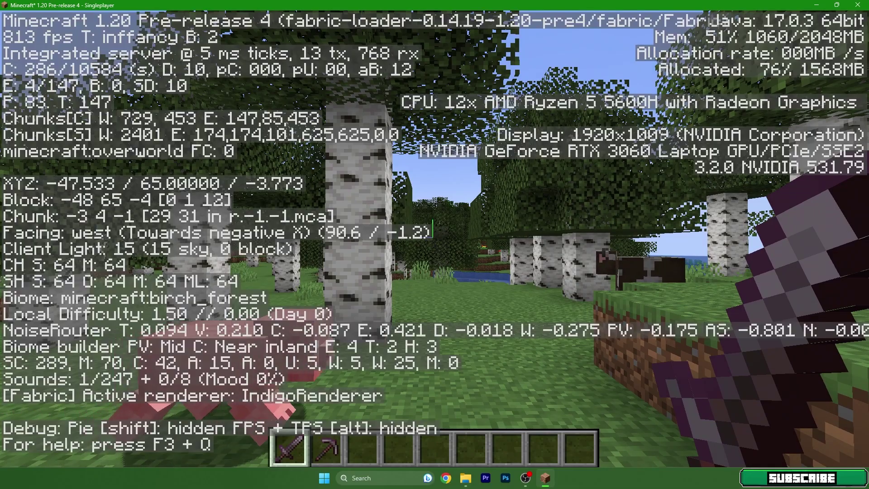
{"action": "key", "text": "t"}
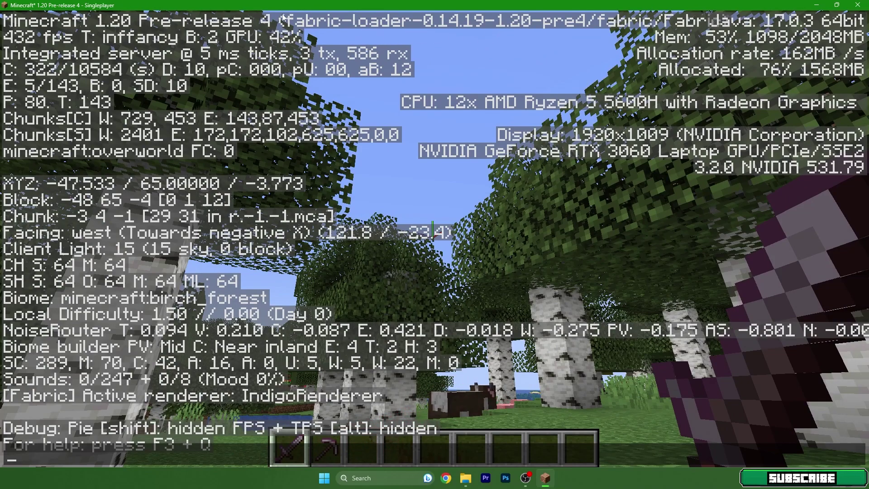
{"action": "key", "text": "Escape"}
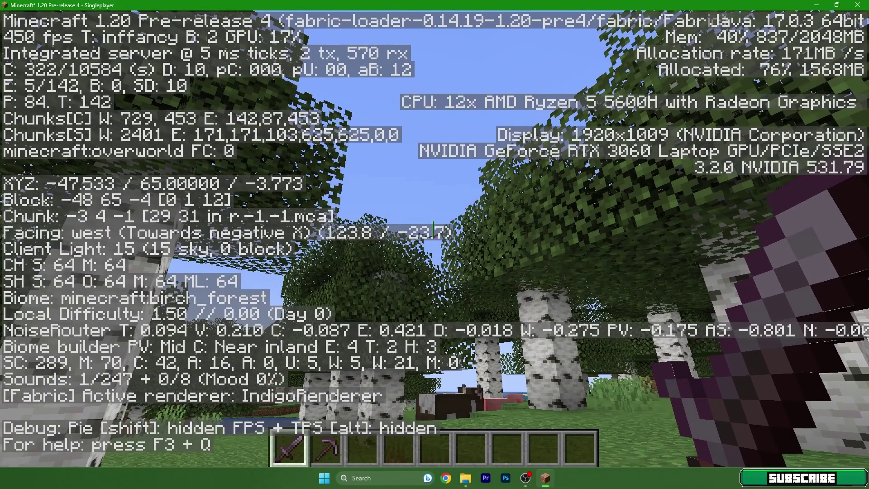
{"action": "key", "text": "F3"}
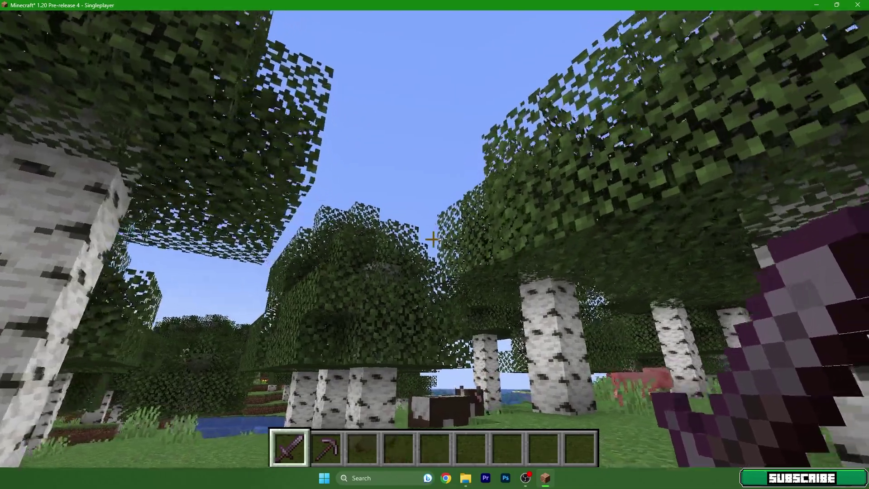
{"action": "key", "text": "w"}
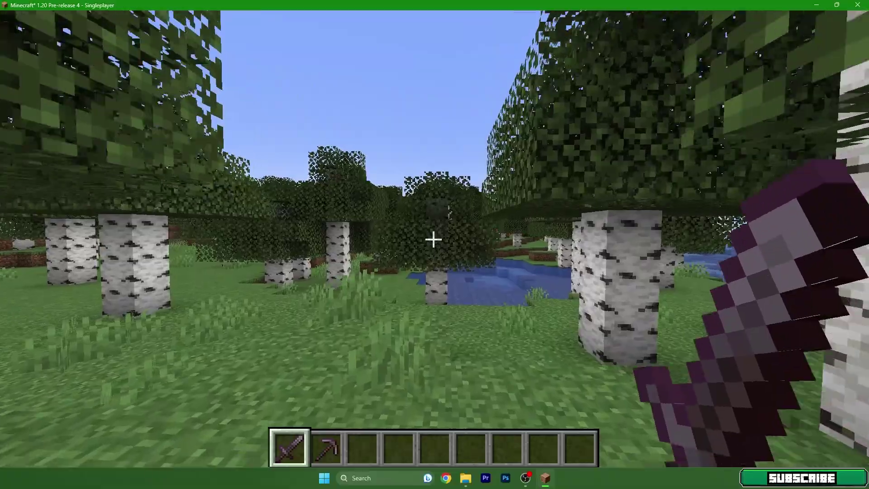